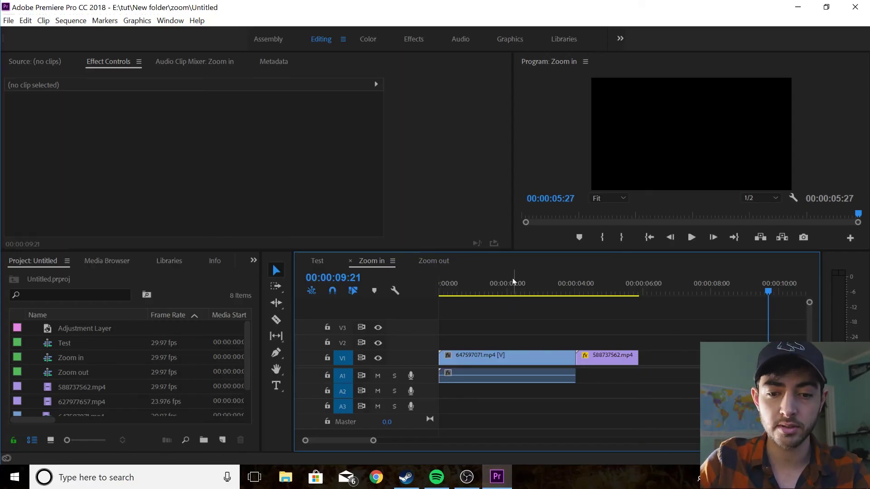
- Scrub through the sunset clip and park the playhead at 00:00:03:27, just before the cut
{"action": "mouse_move", "coordinate": [502, 290]}
{"action": "left_mouse_down"}
{"action": "mouse_move", "coordinate": [481, 289]}
{"action": "mouse_move", "coordinate": [507, 288]}
{"action": "left_mouse_up"}
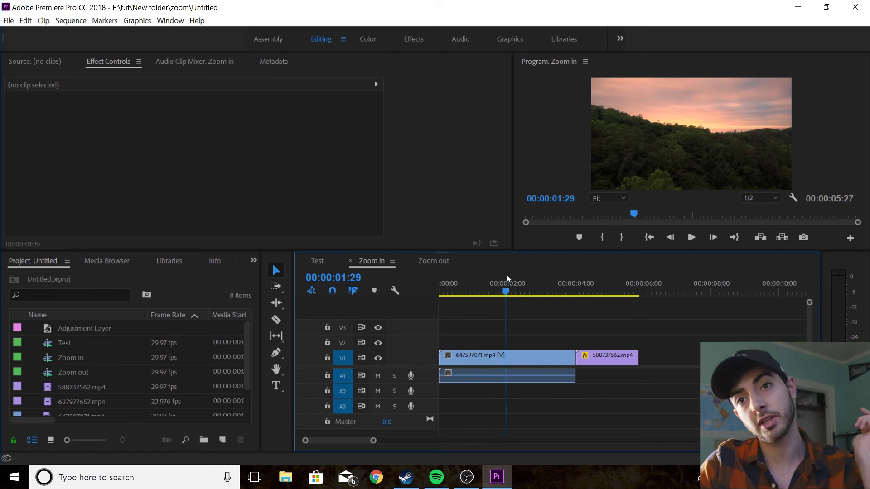
{"action": "left_click_drag", "start_coordinate": [506, 285], "coordinate": [572, 310]}
- Create a new Adjustment Layer and drag it onto track V2 over the cut
{"action": "scroll", "coordinate": [139, 361], "scroll_direction": "down", "scroll_amount": 1}
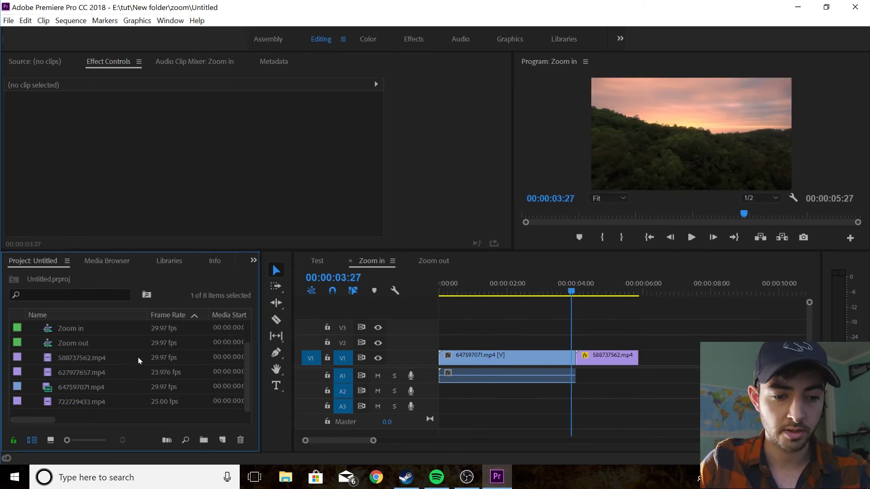
{"action": "left_click", "coordinate": [222, 439]}
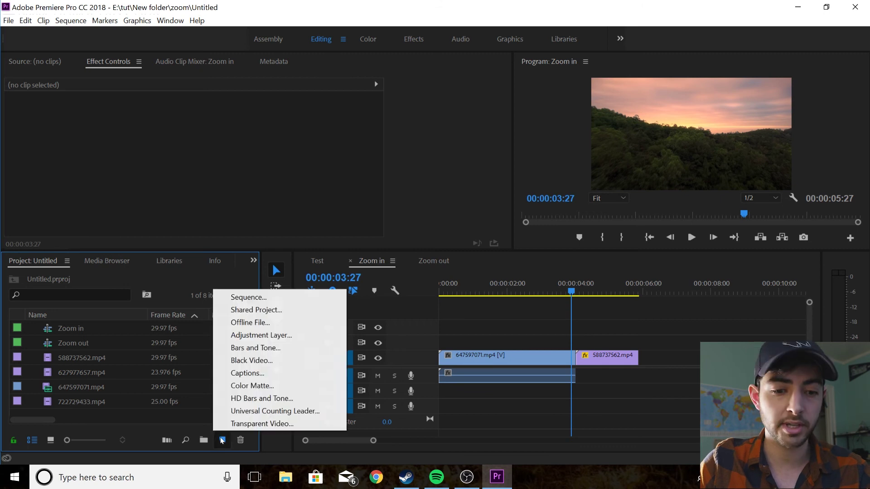
{"action": "left_click", "coordinate": [274, 336]}
{"action": "left_click", "coordinate": [455, 281]}
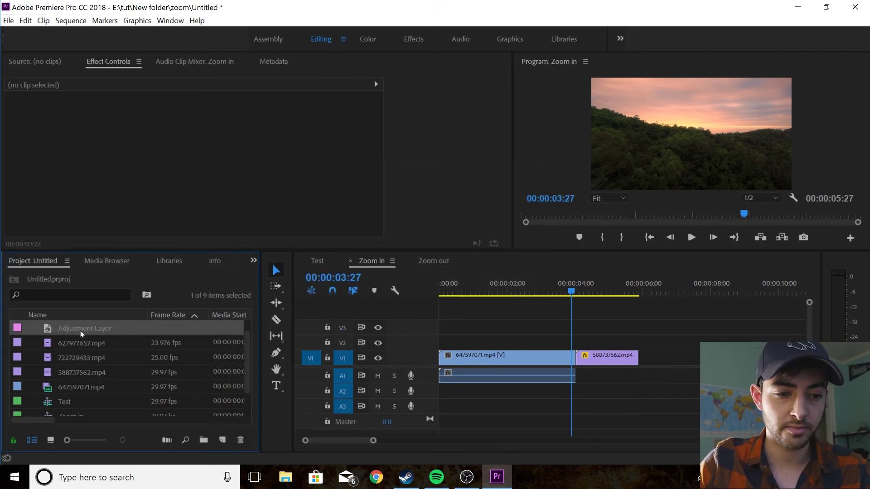
{"action": "left_click_drag", "start_coordinate": [81, 329], "coordinate": [567, 346]}
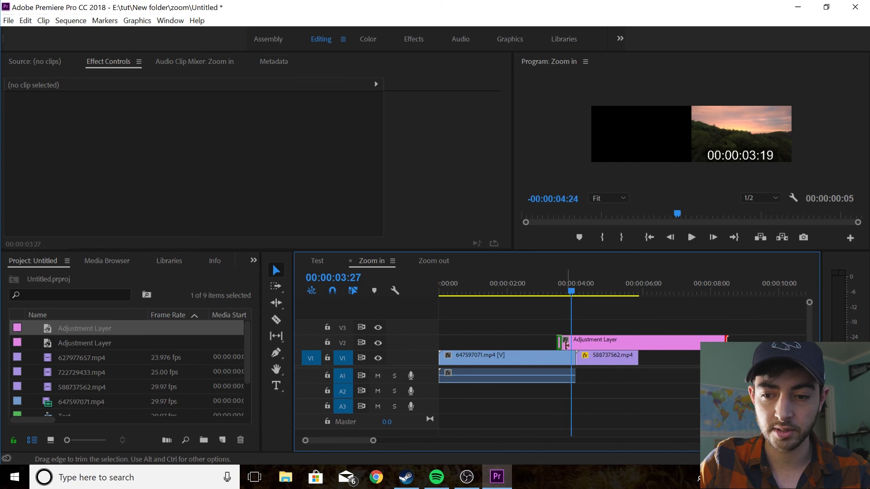
- Trim the adjustment layer to a few frames around the cut and zoom the timeline in on it
{"action": "key", "text": "="}
{"action": "left_click_drag", "start_coordinate": [472, 343], "coordinate": [521, 344]}
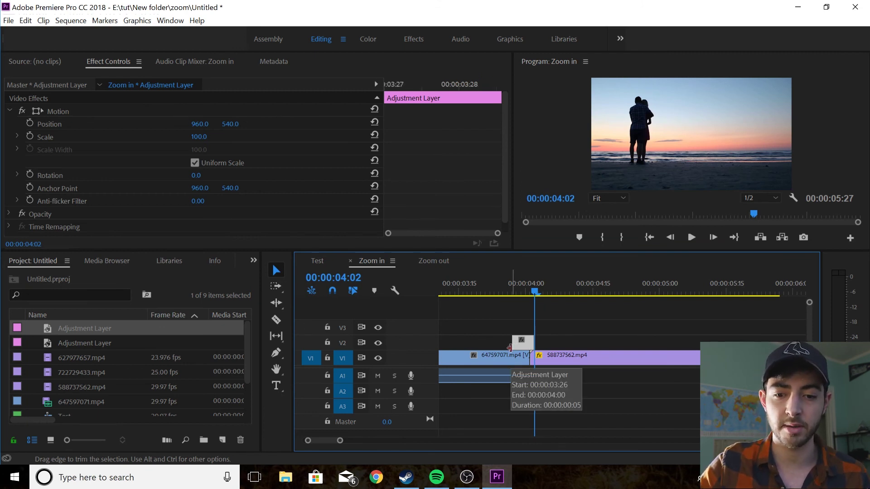
{"action": "key", "text": "="}
{"action": "key", "text": "="}
{"action": "key", "text": "="}
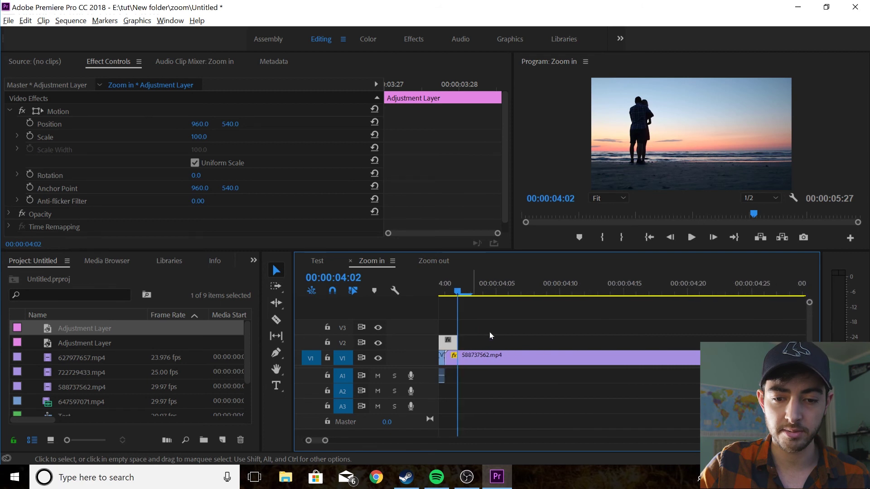
{"action": "scroll", "coordinate": [490, 332], "scroll_direction": "up", "scroll_amount": 3}
{"action": "key", "text": "="}
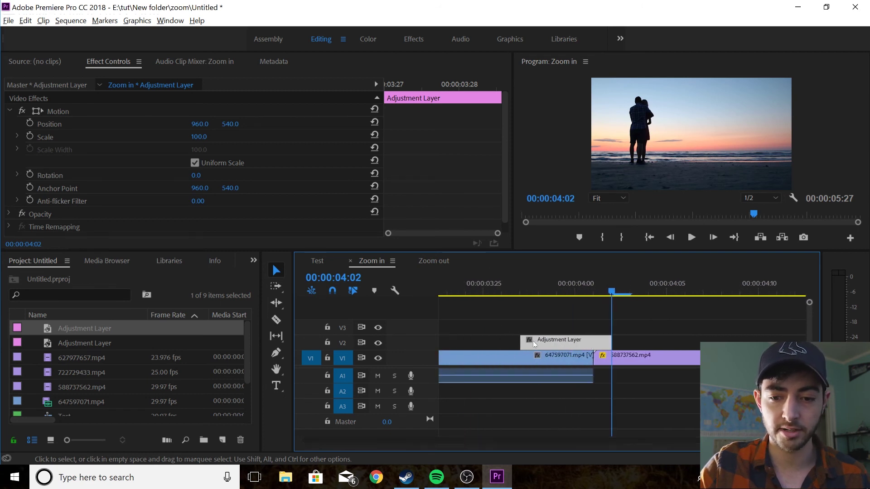
- At 00:00:04:00, search Effects for 'lens' and drop Lens Distortion onto the adjustment layer
{"action": "left_click", "coordinate": [576, 291]}
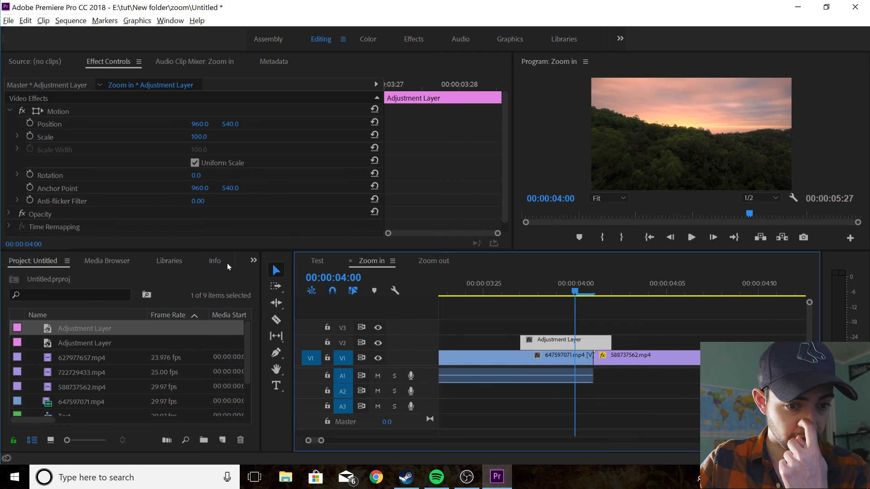
{"action": "left_click", "coordinate": [216, 261]}
{"action": "left_click", "coordinate": [211, 258]}
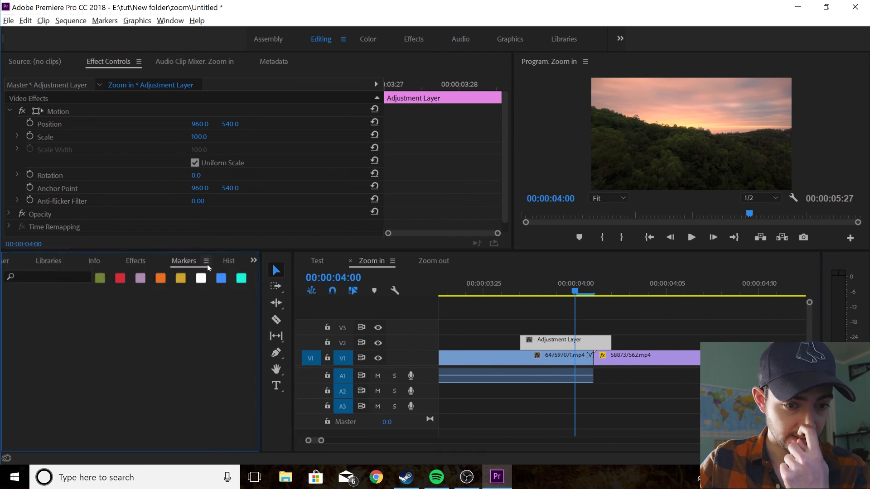
{"action": "left_click", "coordinate": [137, 260]}
{"action": "left_click", "coordinate": [78, 277]}
{"action": "type", "text": "lens distor"}
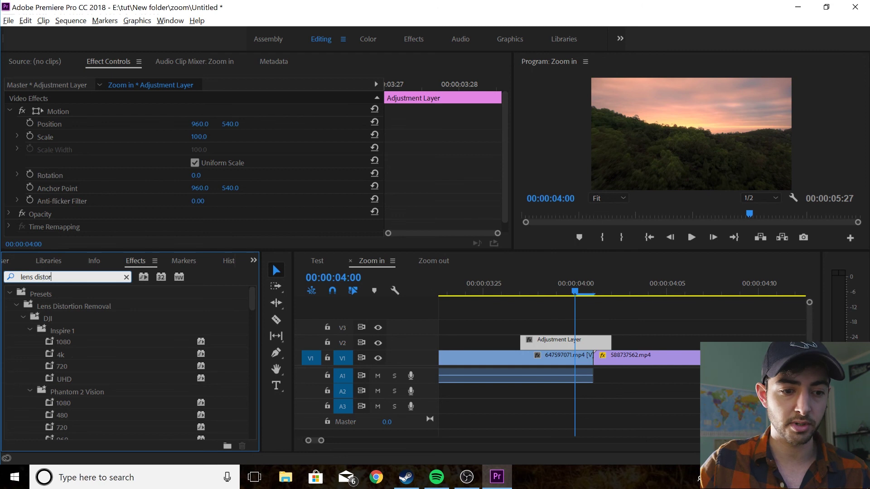
{"action": "left_click", "coordinate": [16, 307]}
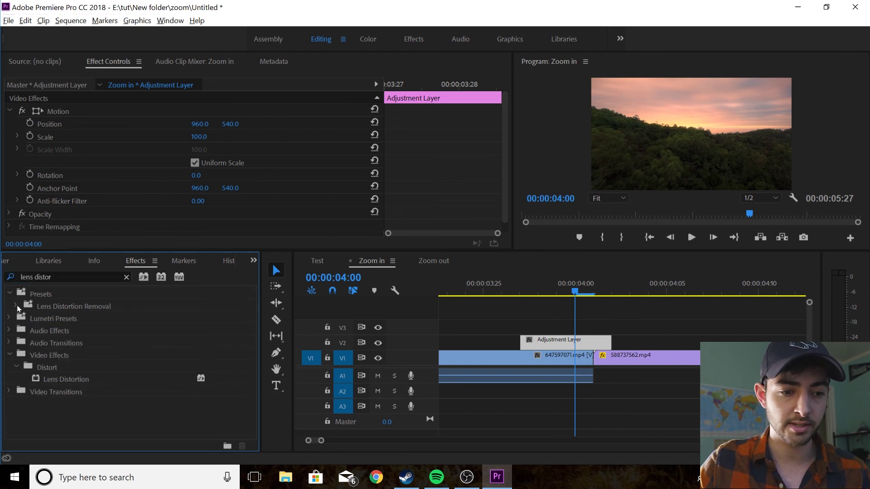
{"action": "left_click_drag", "start_coordinate": [66, 383], "coordinate": [566, 341]}
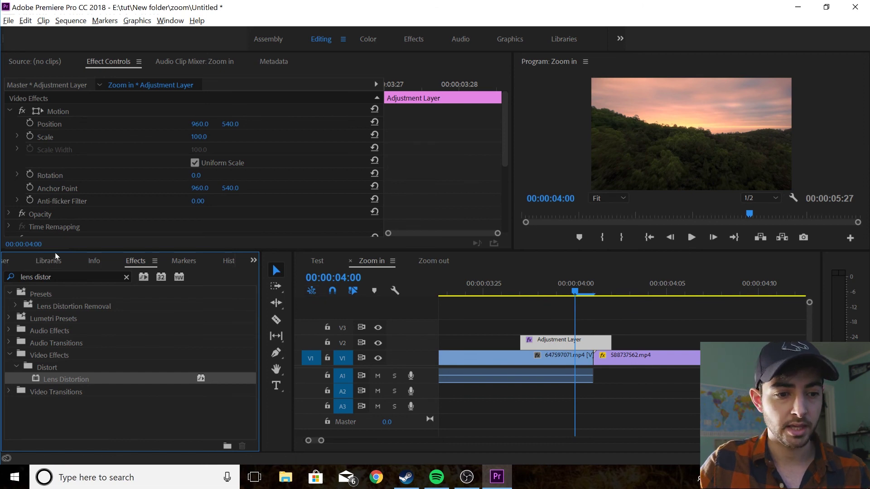
- Start keyframing Lens Distortion Curvature at the cut with a strong negative fisheye value
{"action": "left_click", "coordinate": [43, 260]}
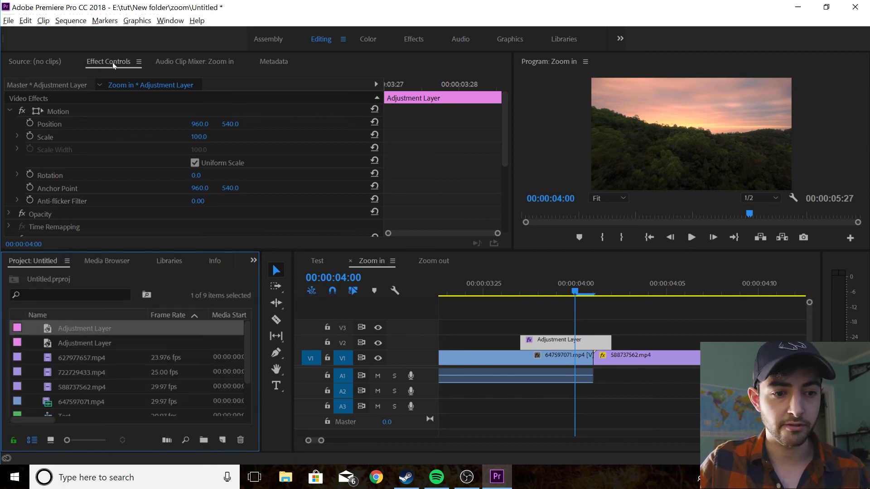
{"action": "scroll", "coordinate": [124, 215], "scroll_direction": "down", "scroll_amount": 5}
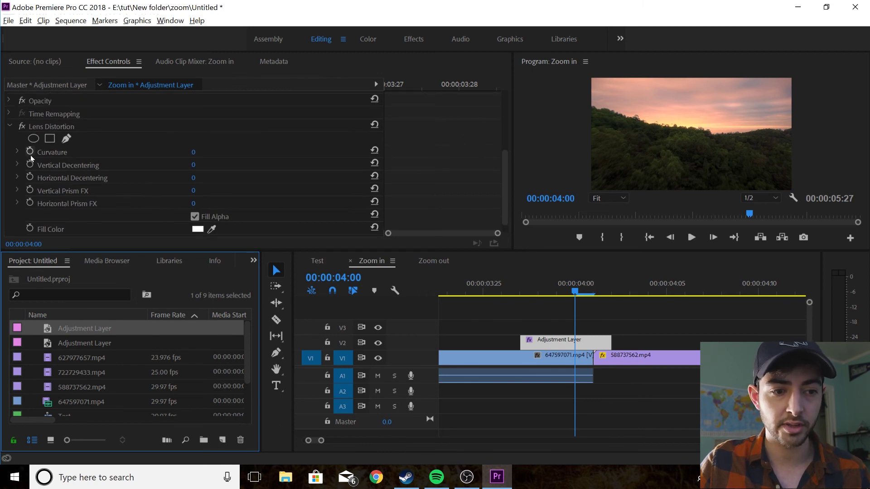
{"action": "left_click", "coordinate": [30, 151]}
{"action": "left_click_drag", "start_coordinate": [194, 151], "coordinate": [161, 152]}
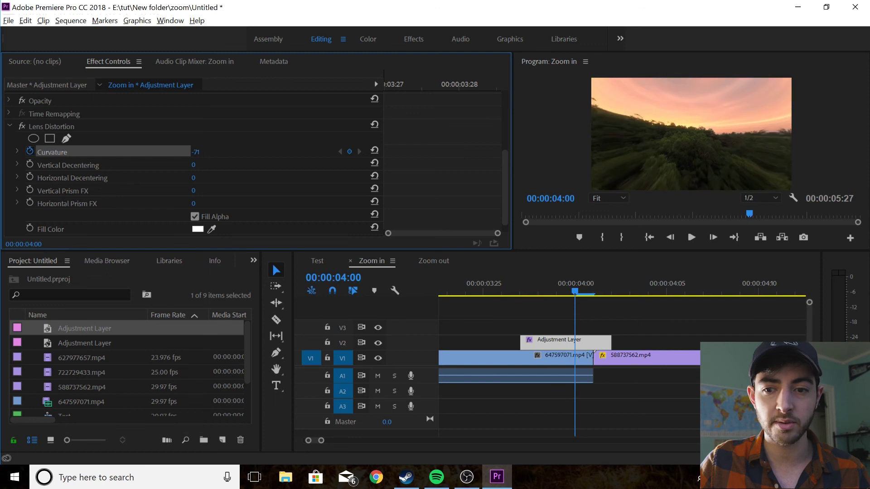
{"action": "left_click", "coordinate": [199, 151]}
{"action": "type", "text": "-20"}
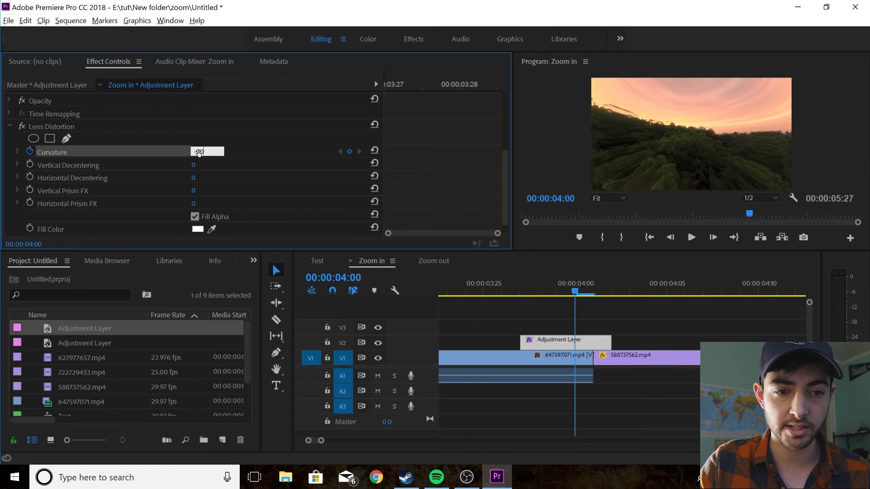
{"action": "key", "text": "Return"}
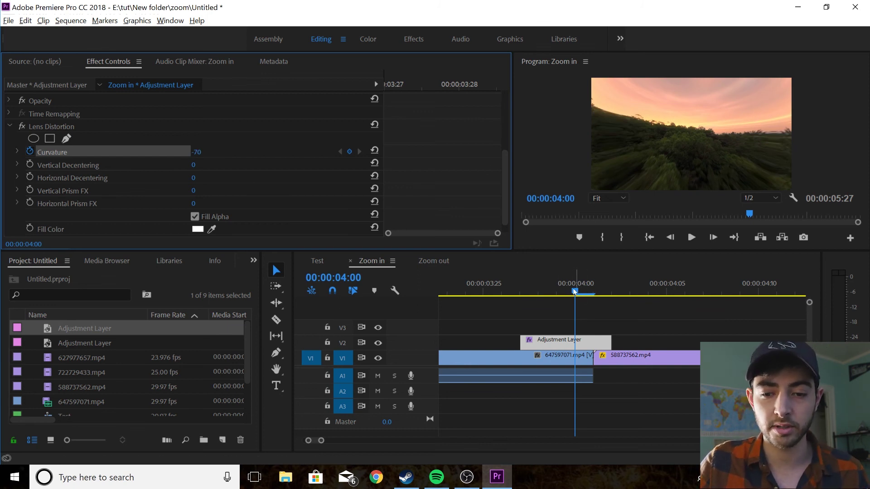
- Add Curvature keyframes of 0 before the cut and at 00:00:04:02
{"action": "left_click_drag", "start_coordinate": [581, 293], "coordinate": [521, 295]}
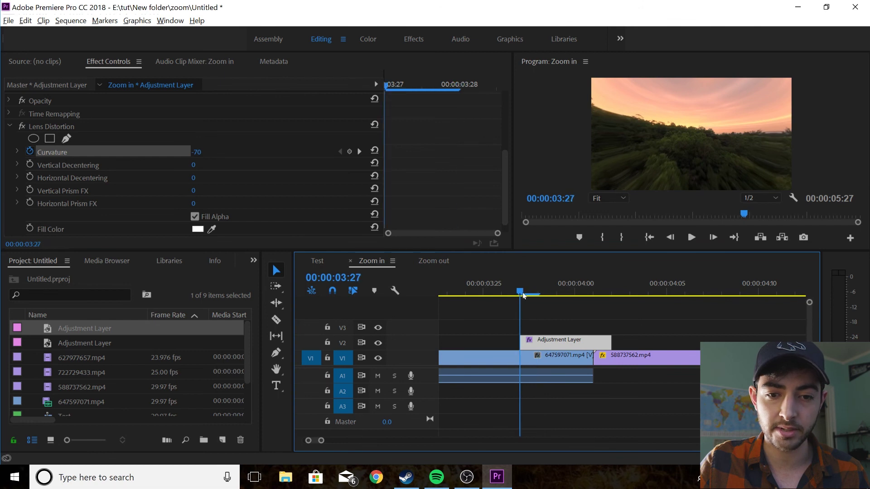
{"action": "left_click", "coordinate": [375, 150]}
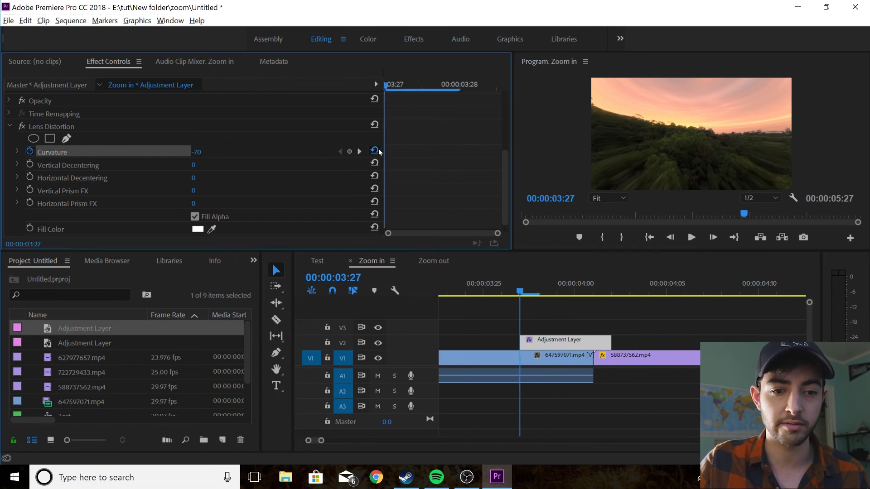
{"action": "left_click_drag", "start_coordinate": [515, 288], "coordinate": [611, 279]}
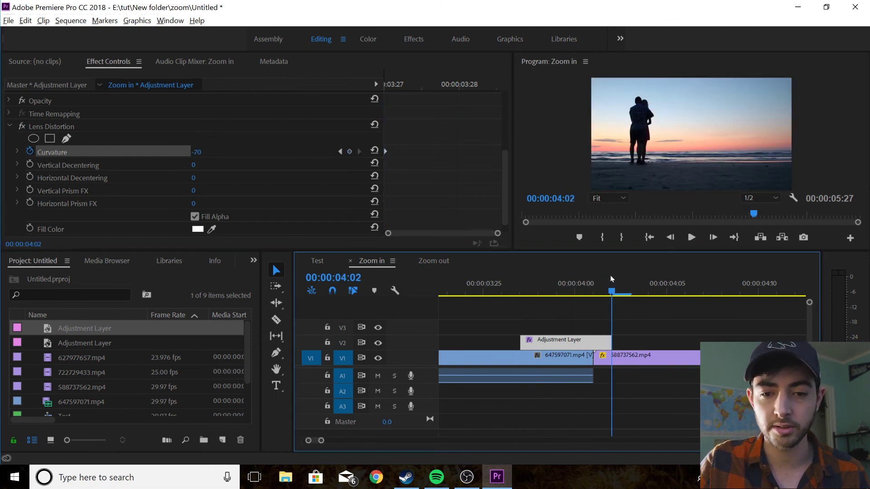
{"action": "left_click", "coordinate": [375, 151]}
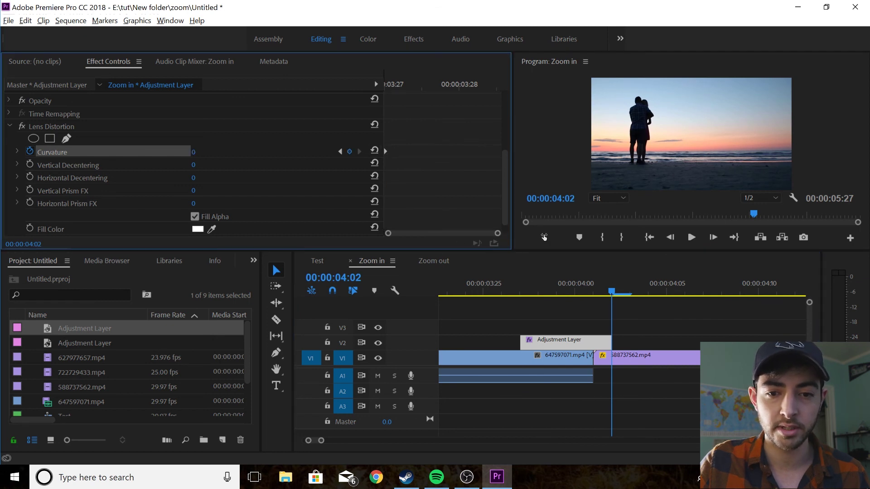
{"action": "scroll", "coordinate": [461, 186], "scroll_direction": "down", "scroll_amount": 1}
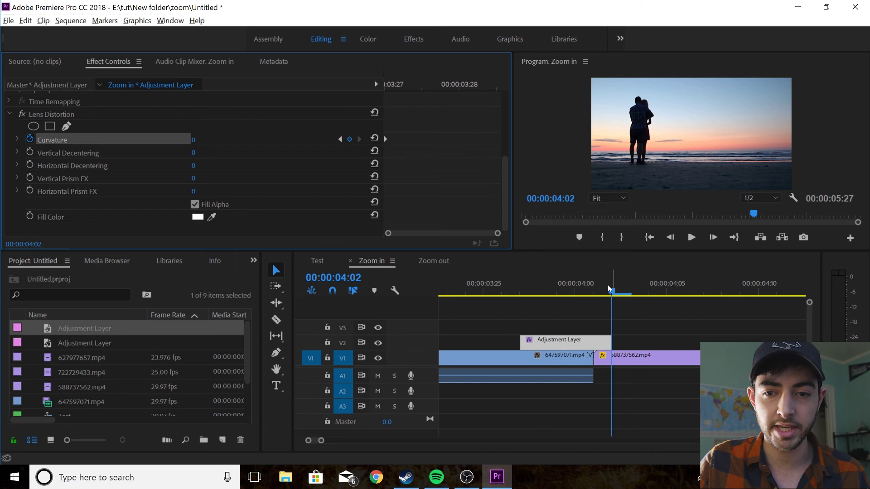
{"action": "left_click_drag", "start_coordinate": [607, 285], "coordinate": [303, 272]}
{"action": "key", "text": "space"}
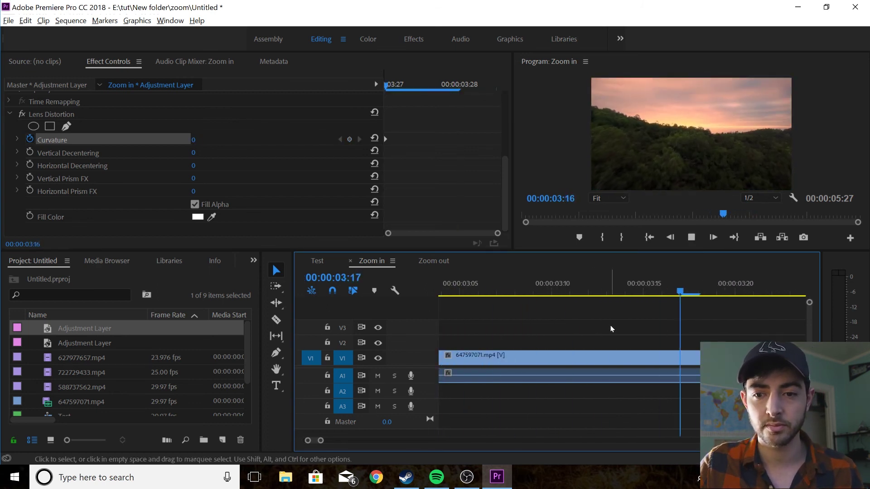
{"action": "key", "text": "space"}
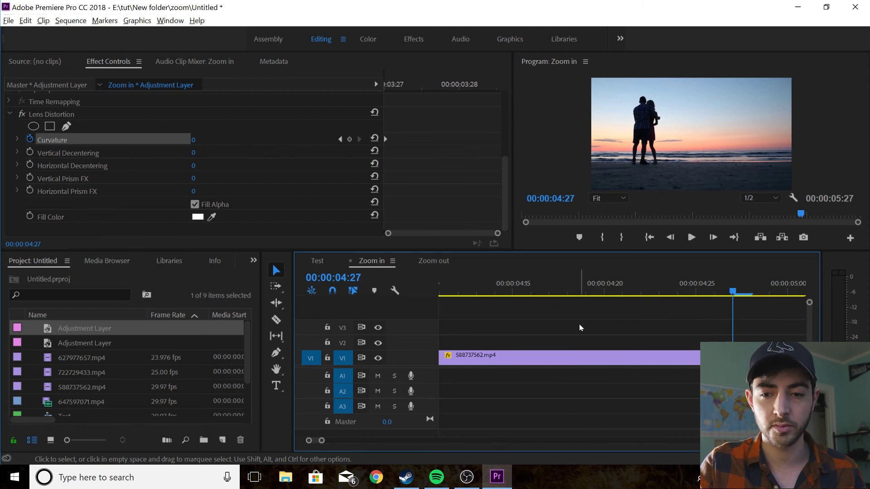
{"action": "key", "text": "Home"}
{"action": "key", "text": "space"}
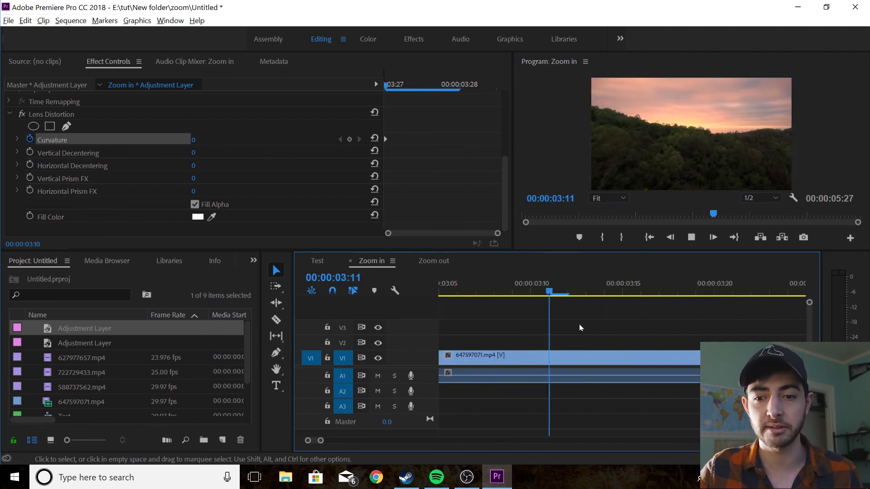
{"action": "key", "text": "space"}
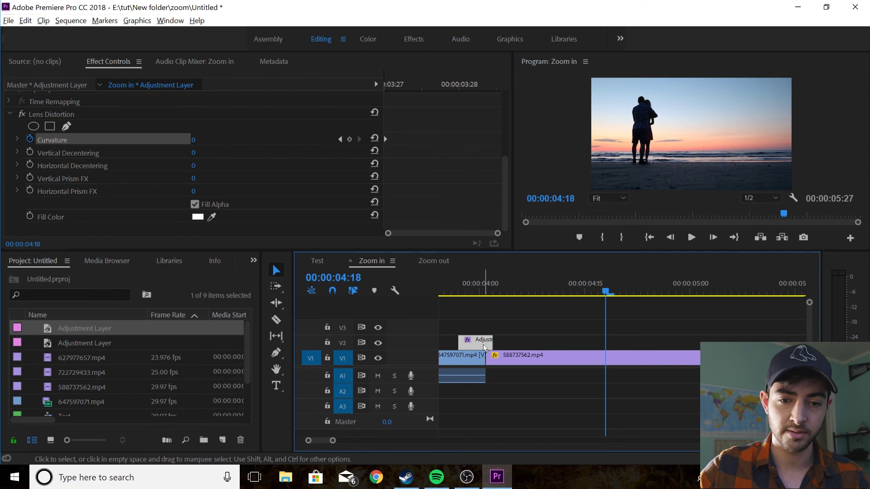
- Switch to the Zoom out sequence and park the playhead at 00:00:01:24, just before the first cut
{"action": "left_click", "coordinate": [429, 262]}
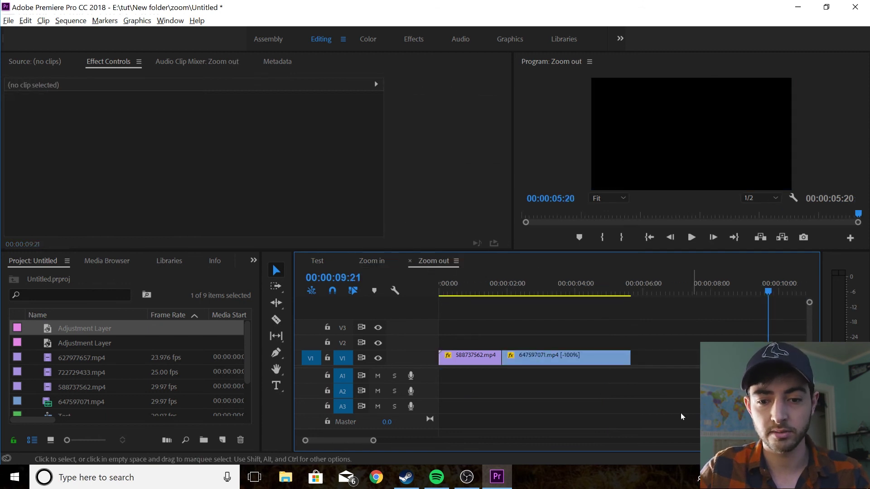
{"action": "left_click_drag", "start_coordinate": [443, 288], "coordinate": [648, 333]}
{"action": "left_click_drag", "start_coordinate": [565, 327], "coordinate": [598, 331]}
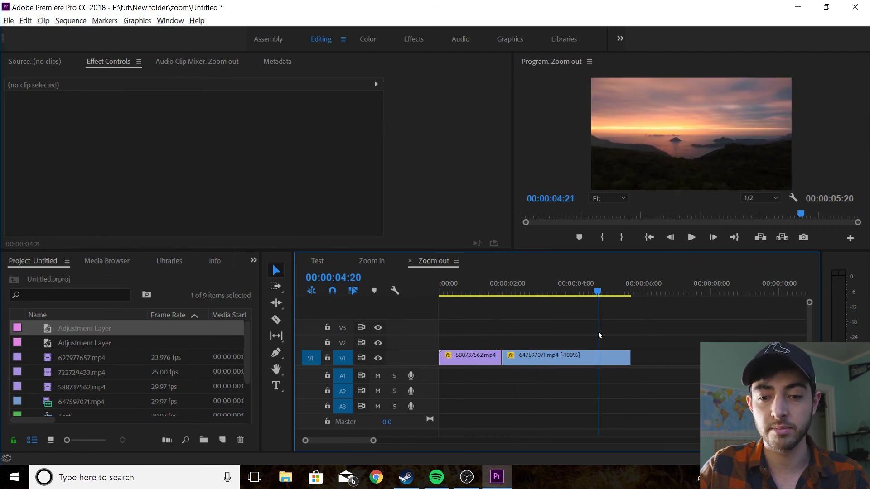
{"action": "left_click_drag", "start_coordinate": [521, 341], "coordinate": [501, 341]}
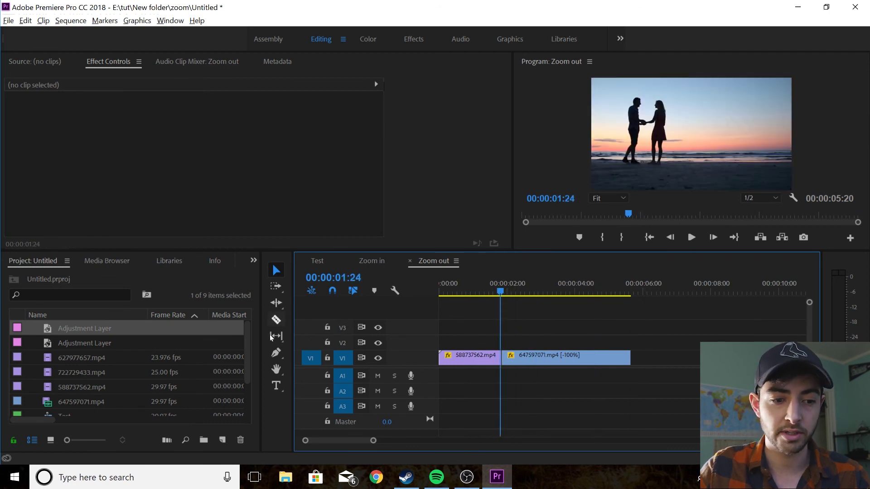
- Drag the Adjustment Layer onto V2 and trim its right edge back to the cut
{"action": "left_click_drag", "start_coordinate": [53, 329], "coordinate": [440, 349]}
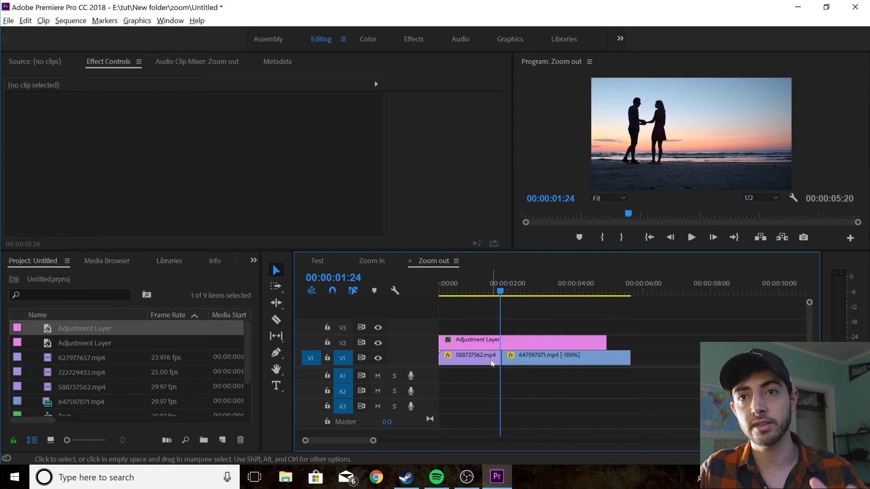
{"action": "left_click_drag", "start_coordinate": [607, 343], "coordinate": [501, 346]}
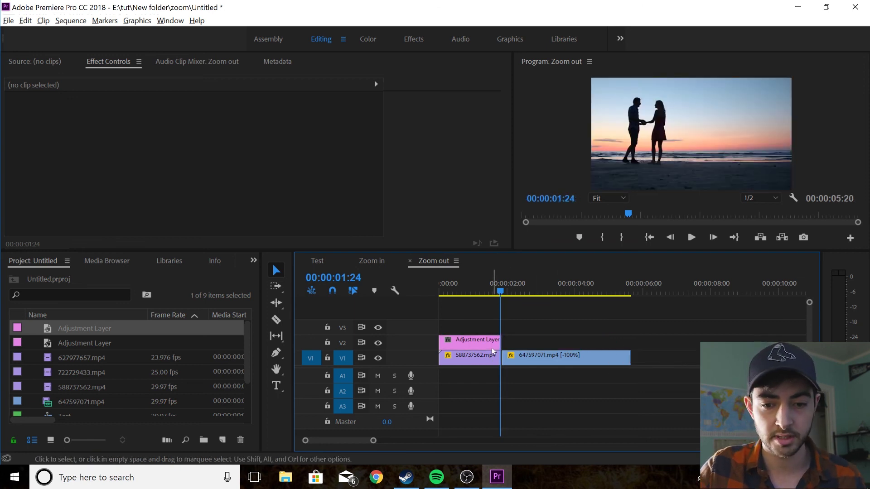
{"action": "scroll", "coordinate": [491, 347], "scroll_direction": "up", "scroll_amount": 3}
{"action": "scroll", "coordinate": [450, 345], "scroll_direction": "down", "scroll_amount": 4}
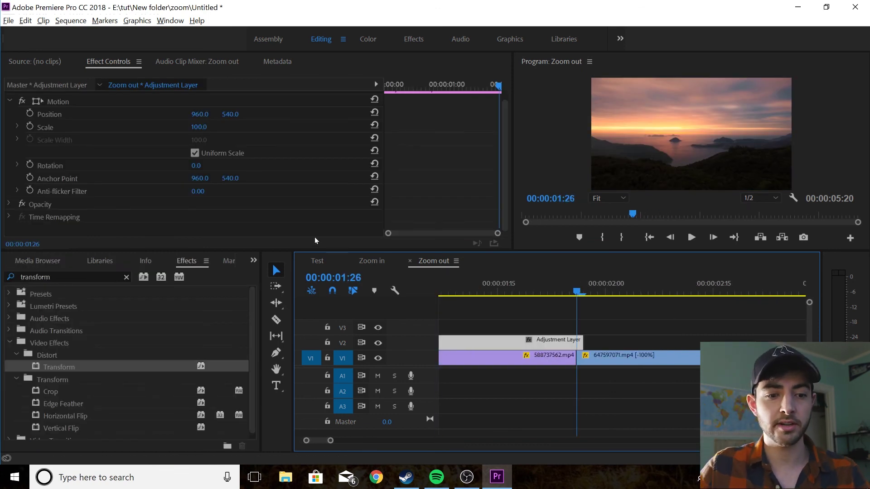
- Search Effects for 'len' and drop Lens Distortion onto the Zoom out adjustment layer
{"action": "left_click", "coordinate": [91, 277]}
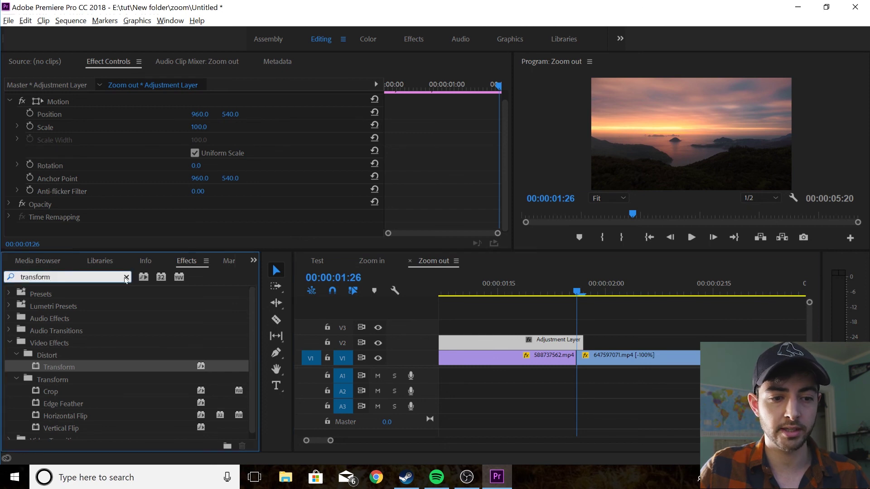
{"action": "left_click", "coordinate": [126, 277]}
{"action": "type", "text": "lens dis"}
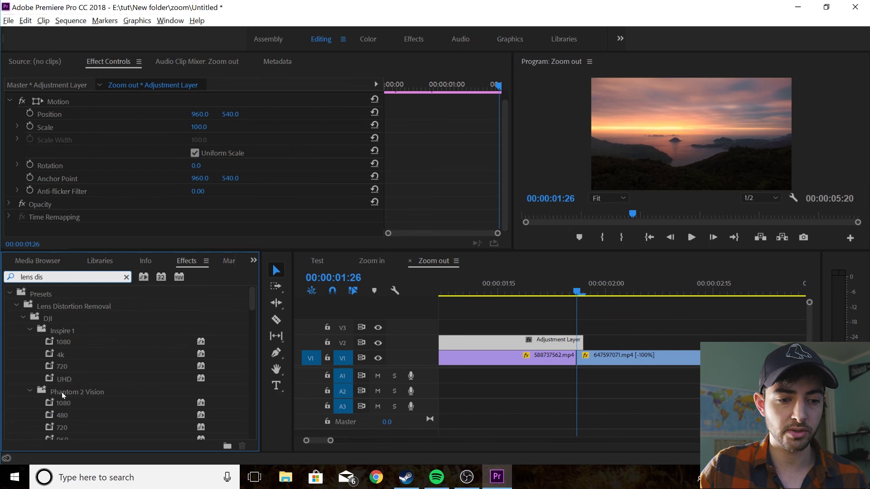
{"action": "scroll", "coordinate": [97, 405], "scroll_direction": "down", "scroll_amount": 5}
{"action": "left_click_drag", "start_coordinate": [249, 336], "coordinate": [249, 418]}
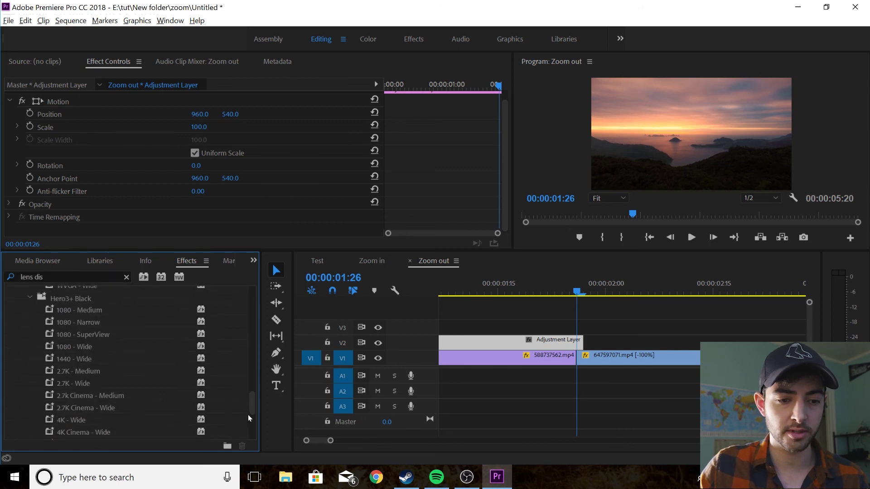
{"action": "scroll", "coordinate": [240, 426], "scroll_direction": "down", "scroll_amount": 5}
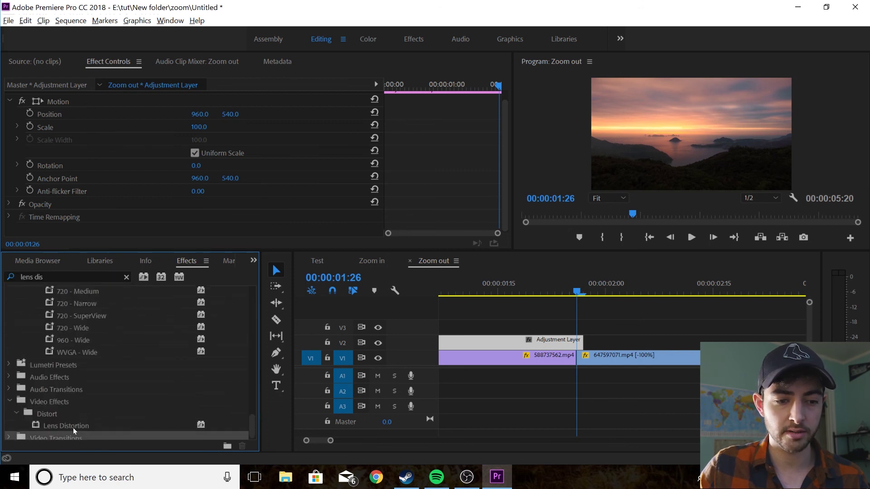
{"action": "left_click_drag", "start_coordinate": [68, 426], "coordinate": [507, 342]}
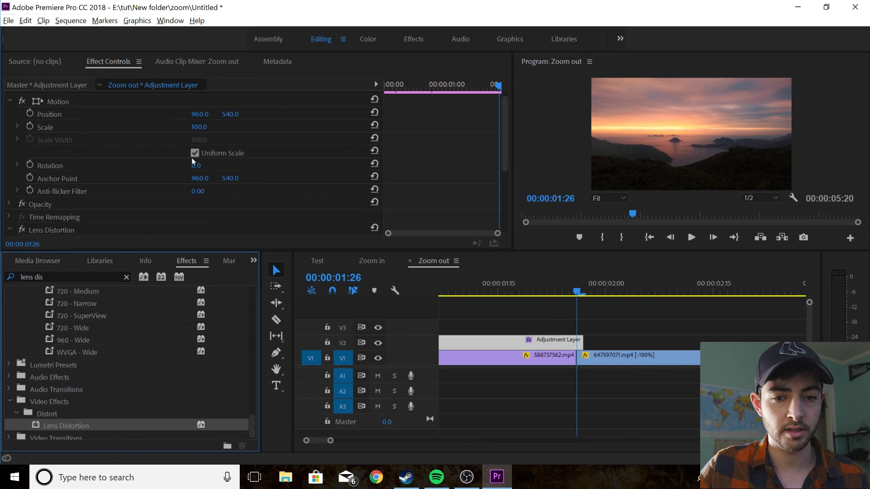
{"action": "scroll", "coordinate": [284, 191], "scroll_direction": "down", "scroll_amount": 5}
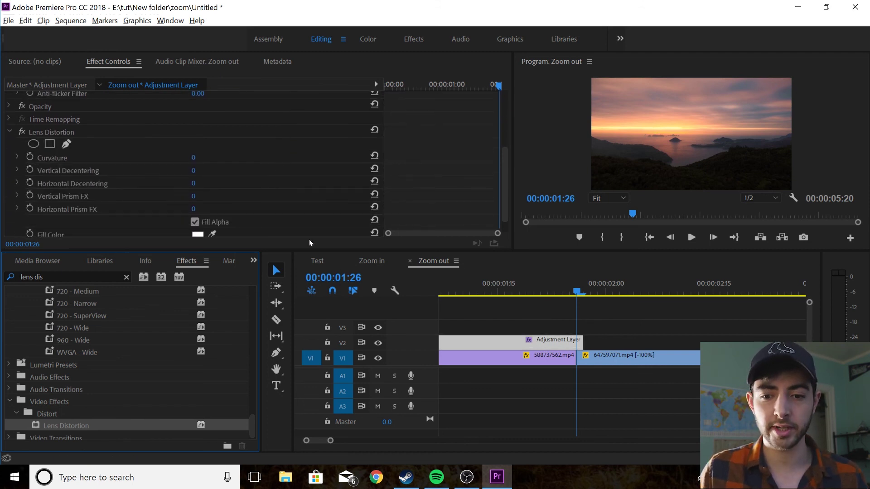
- Keyframe the adjustment layer's Lens Distortion Curvature at 50 at 00:00:01:25
{"action": "left_click", "coordinate": [547, 313]}
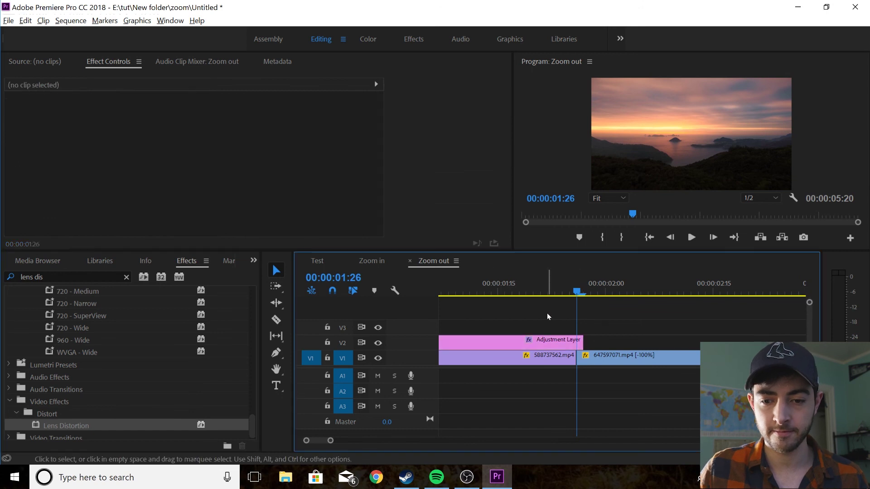
{"action": "key", "text": "Left"}
{"action": "left_click", "coordinate": [458, 343]}
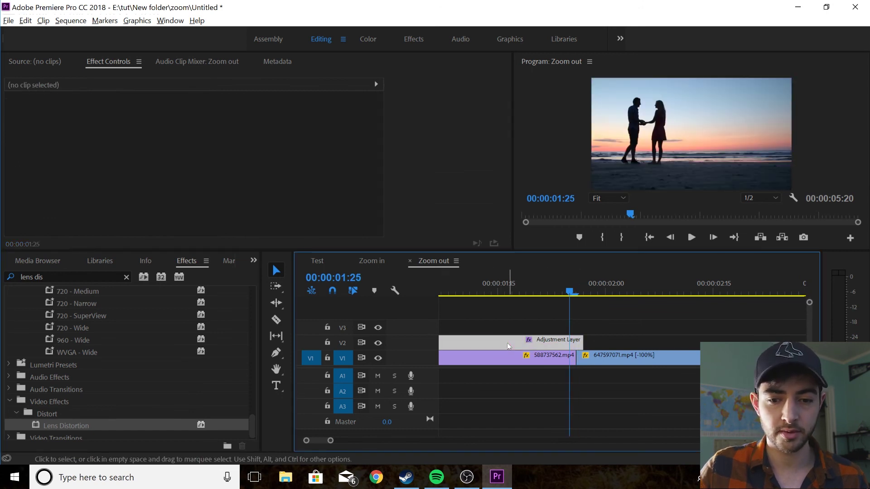
{"action": "scroll", "coordinate": [140, 177], "scroll_direction": "down", "scroll_amount": 4}
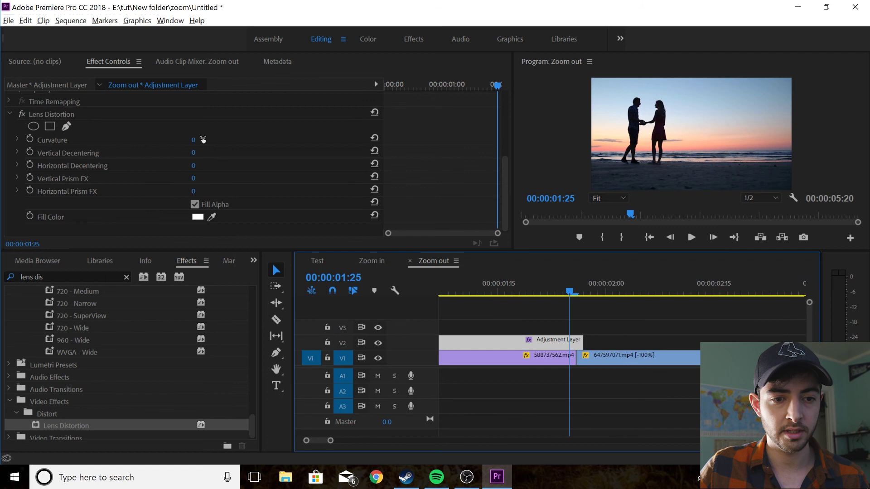
{"action": "left_click_drag", "start_coordinate": [202, 140], "coordinate": [227, 199]}
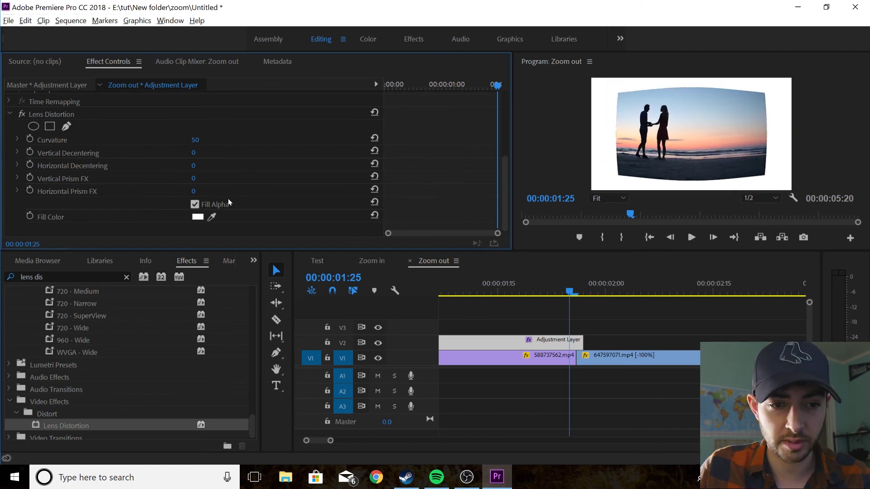
{"action": "left_click", "coordinate": [30, 140]}
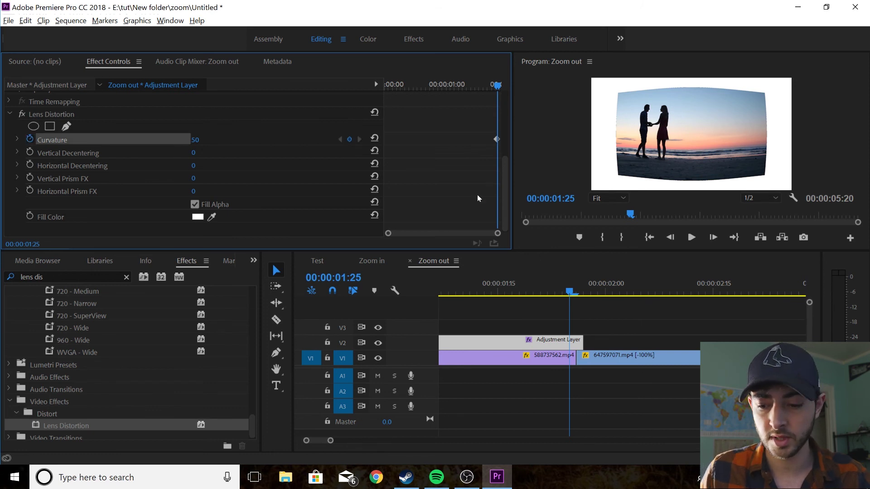
- Add 0 Curvature keyframes at 00:00:01:27 and 00:00:01:21, then preview the transition
{"action": "key", "text": "Right"}
{"action": "key", "text": "Right"}
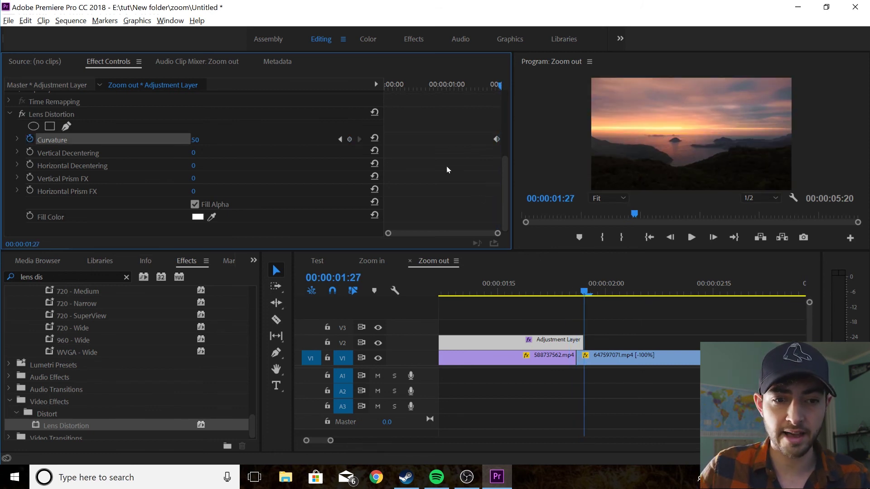
{"action": "left_click", "coordinate": [378, 139]}
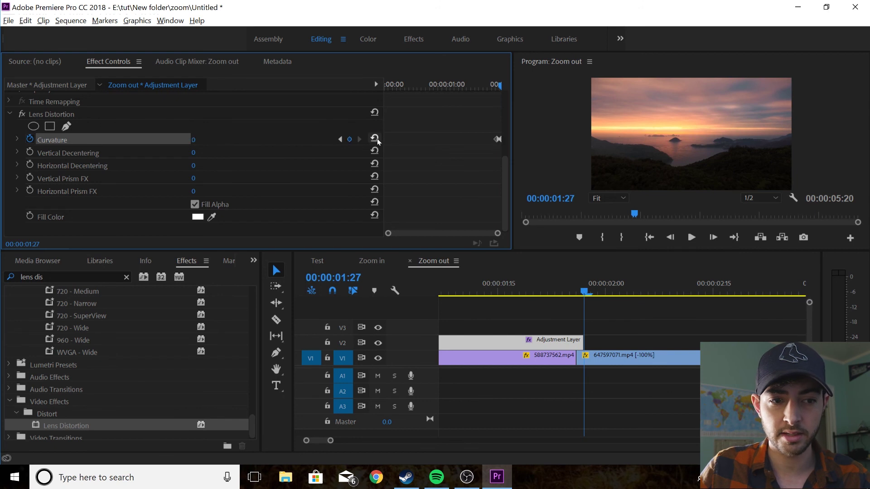
{"action": "key", "text": "Left"}
{"action": "key", "text": "Left"}
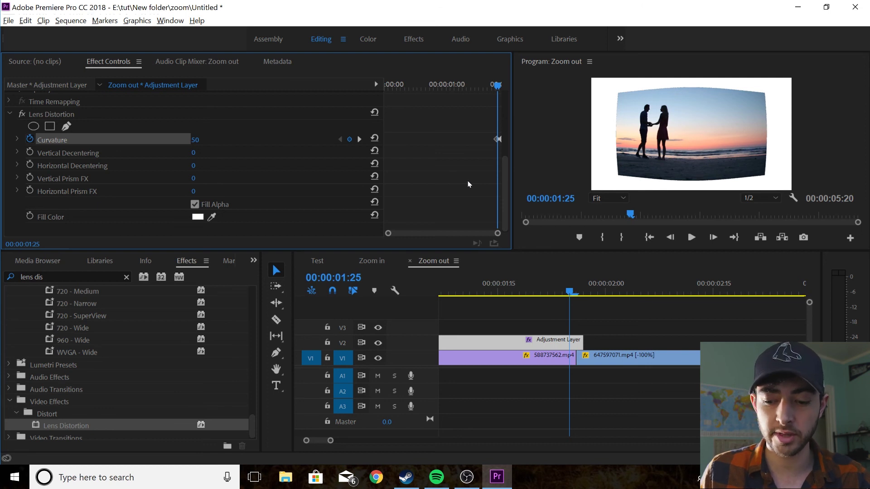
{"action": "key", "text": "Left"}
{"action": "key", "text": "Left"}
{"action": "key", "text": "Left"}
{"action": "key", "text": "Left"}
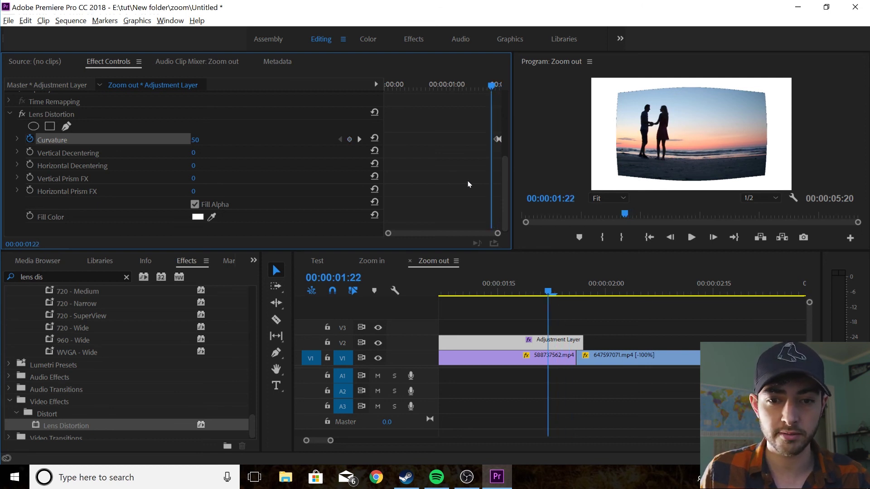
{"action": "left_click", "coordinate": [375, 138]}
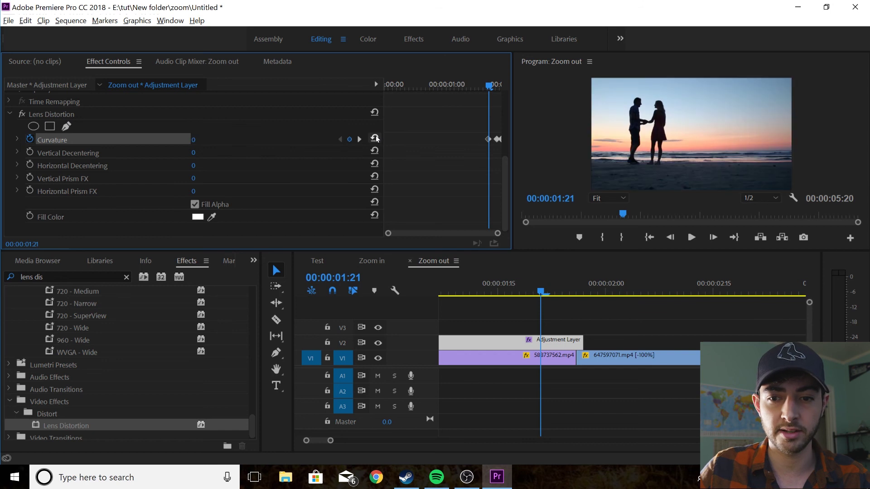
{"action": "key", "text": "space"}
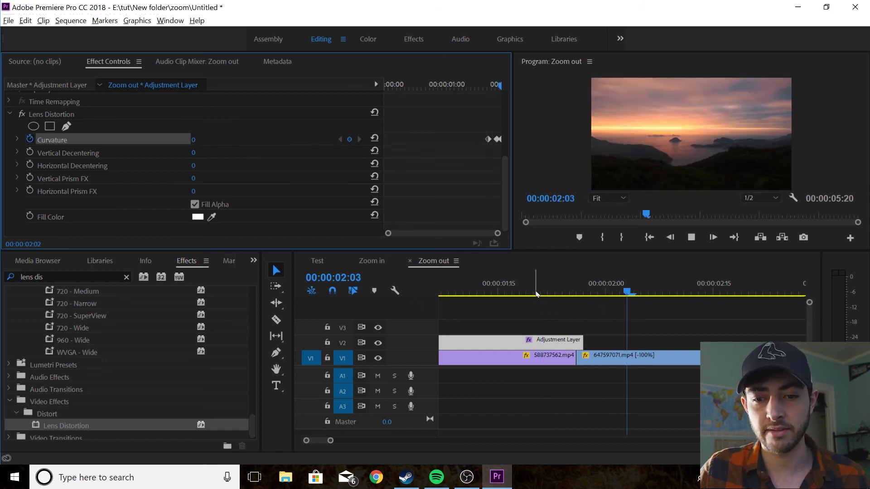
{"action": "mouse_move", "coordinate": [536, 290]}
{"action": "left_mouse_down"}
{"action": "mouse_move", "coordinate": [524, 287]}
{"action": "mouse_move", "coordinate": [575, 286]}
{"action": "mouse_move", "coordinate": [511, 286]}
{"action": "mouse_move", "coordinate": [580, 290]}
{"action": "mouse_move", "coordinate": [549, 289]}
{"action": "left_mouse_up"}
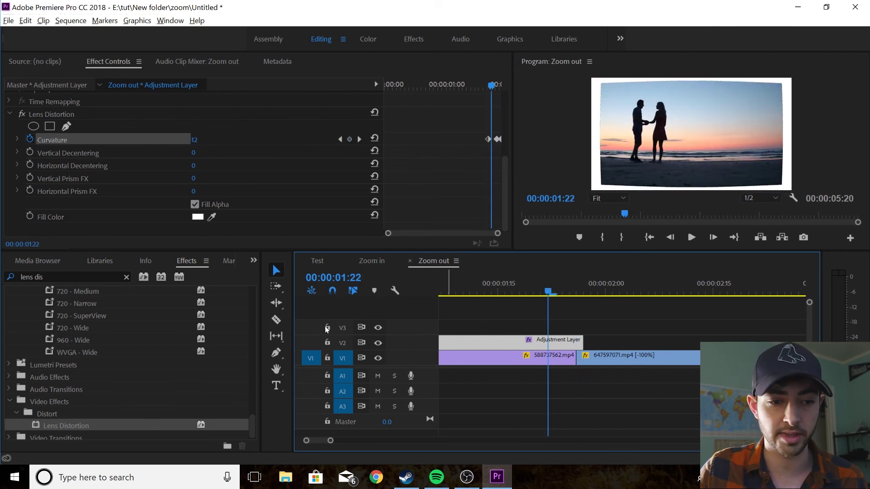
- Apply the Transform effect to the adjustment layer and scale it to 143 at 00:00:01:25
{"action": "left_click", "coordinate": [59, 276]}
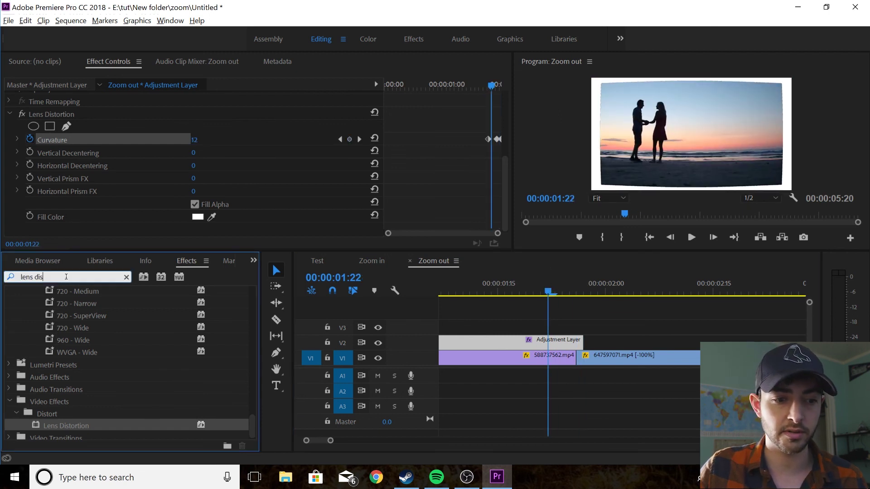
{"action": "type", "text": "transform"}
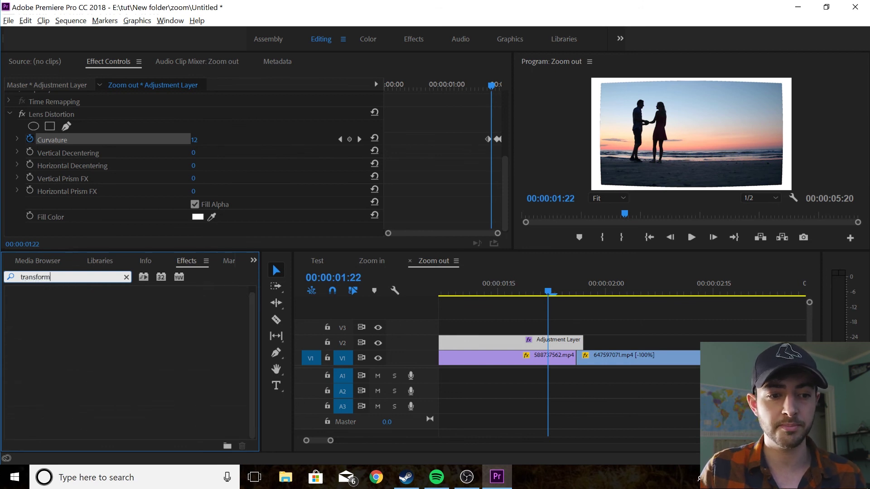
{"action": "left_click_drag", "start_coordinate": [59, 367], "coordinate": [516, 345]}
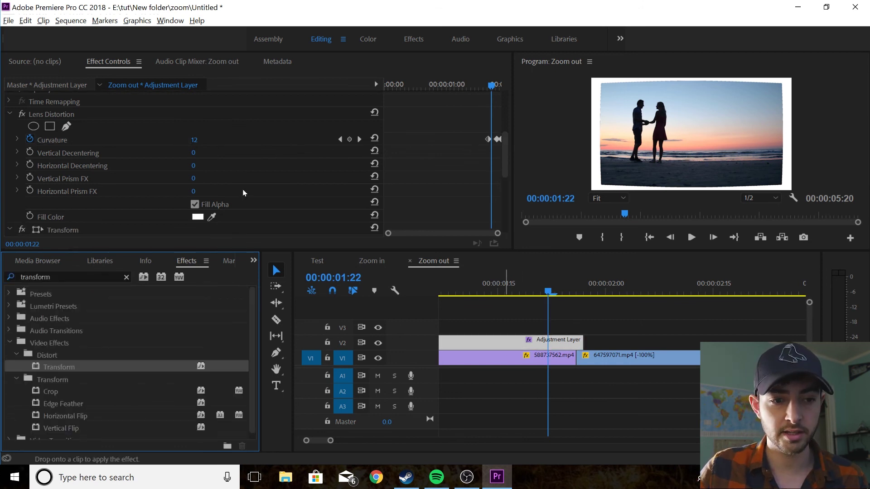
{"action": "scroll", "coordinate": [268, 187], "scroll_direction": "down", "scroll_amount": 5}
{"action": "left_click_drag", "start_coordinate": [209, 162], "coordinate": [573, 297]}
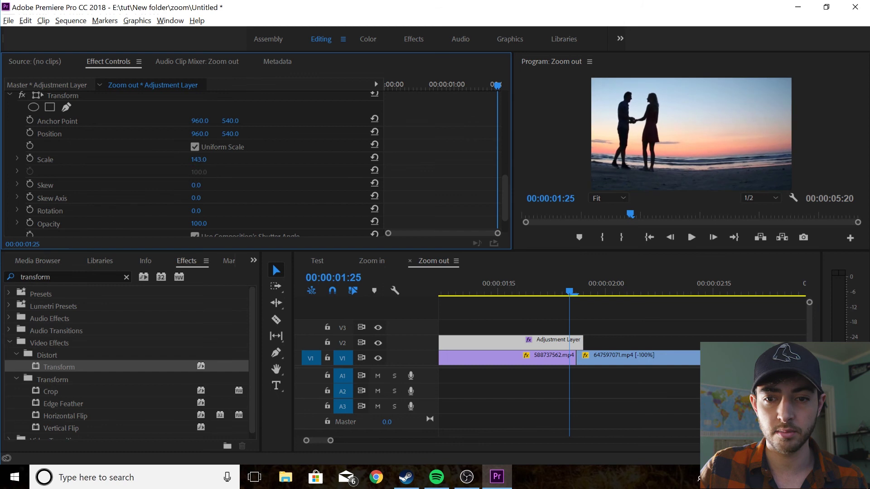
{"action": "left_click", "coordinate": [480, 314]}
{"action": "key", "text": "Home"}
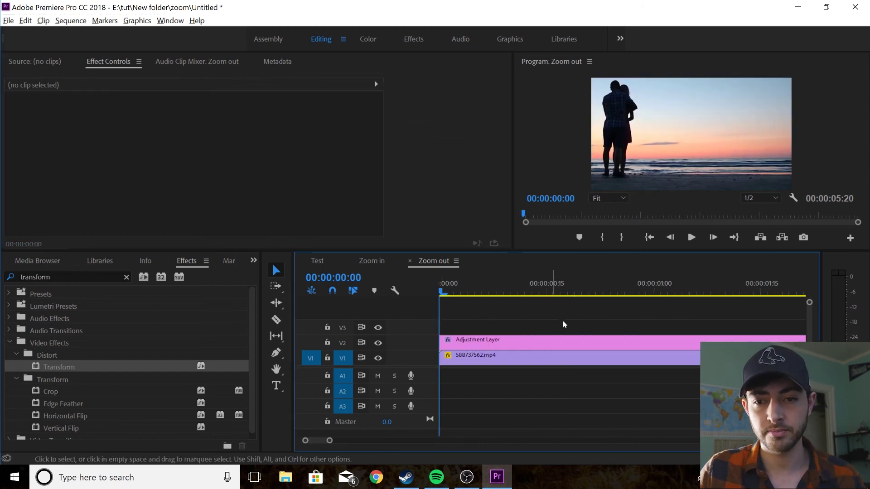
{"action": "key", "text": "space"}
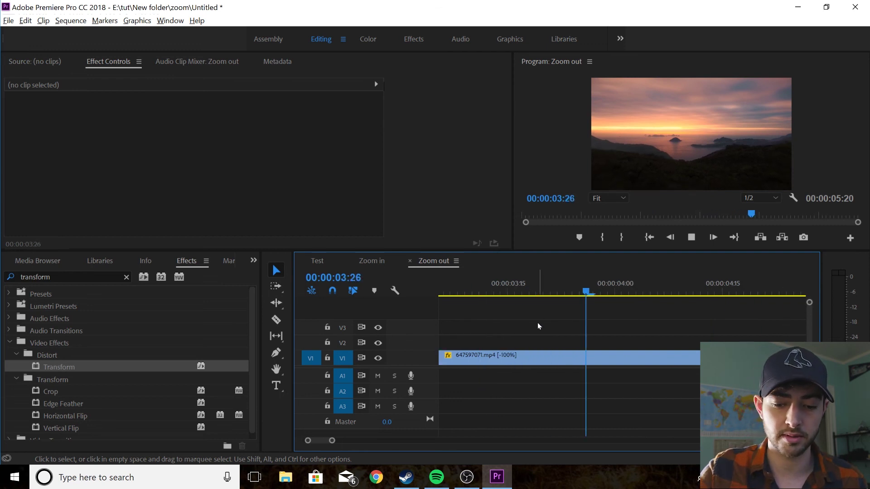
{"action": "key", "text": "space"}
{"action": "key", "text": "Home"}
{"action": "key", "text": "space"}
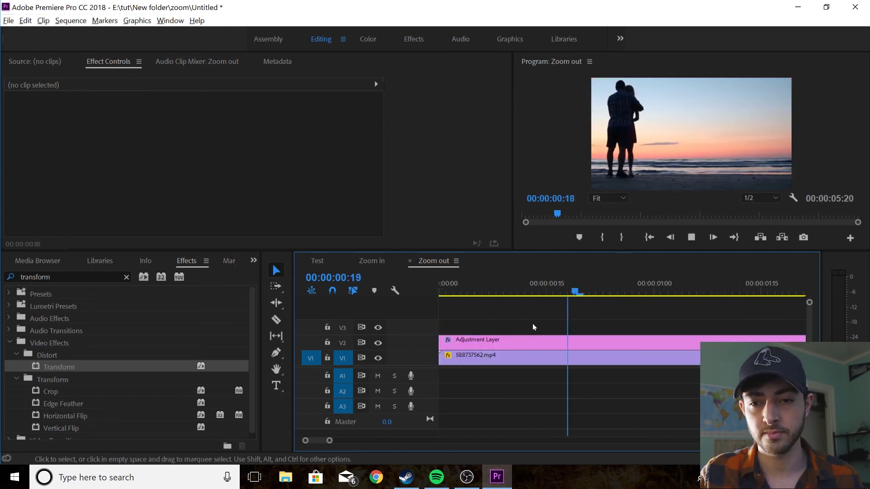
{"action": "key", "text": "space"}
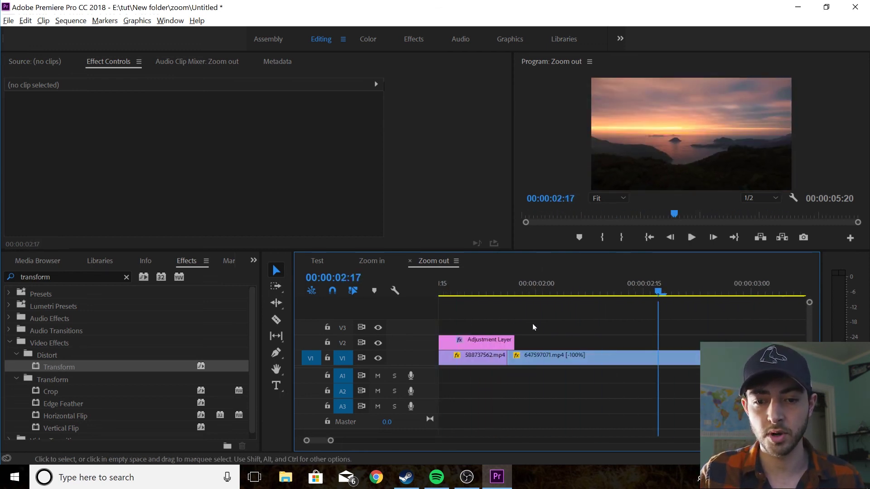
{"action": "left_click", "coordinate": [493, 293]}
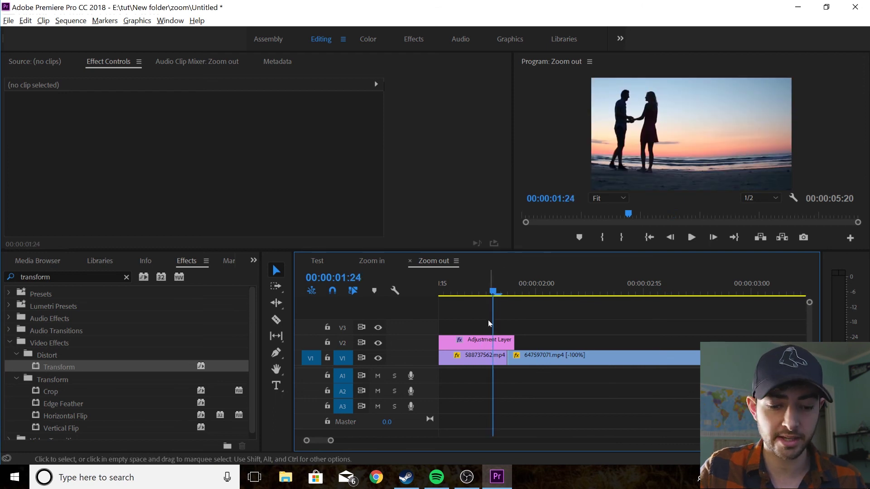
{"action": "key", "text": "equal"}
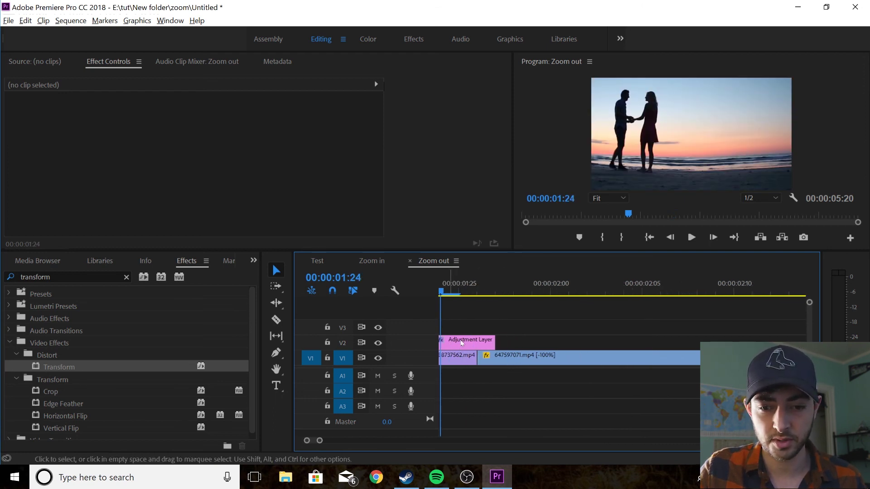
{"action": "scroll", "coordinate": [463, 344], "scroll_direction": "up", "scroll_amount": 2}
- Drag the first Curvature keyframe closer to the cut and play back the revised transition
{"action": "left_click", "coordinate": [508, 343]}
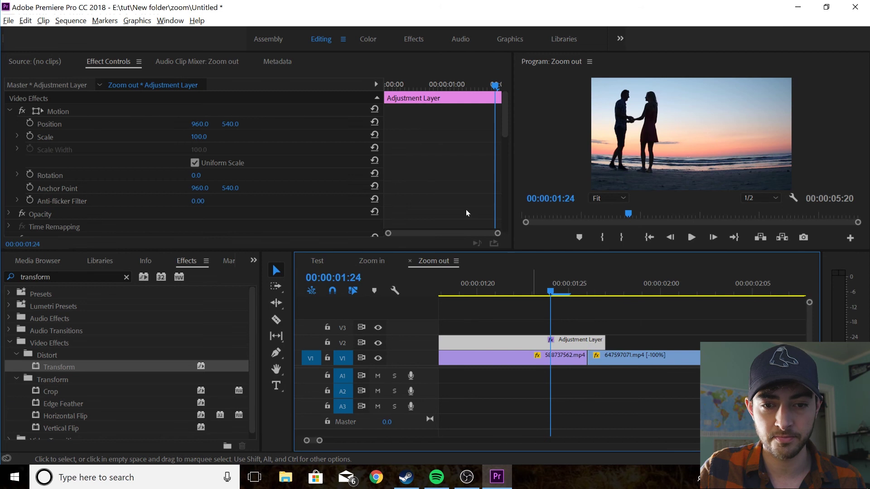
{"action": "scroll", "coordinate": [431, 193], "scroll_direction": "down", "scroll_amount": 3}
{"action": "scroll", "coordinate": [437, 225], "scroll_direction": "down", "scroll_amount": 1}
{"action": "left_click", "coordinate": [403, 234]}
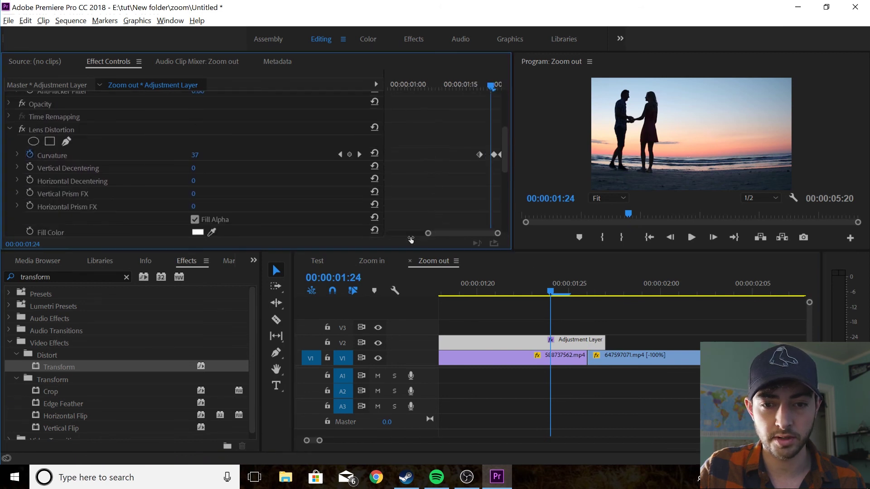
{"action": "key", "text": "equal"}
{"action": "key", "text": "equal"}
{"action": "key", "text": "equal"}
{"action": "left_click_drag", "start_coordinate": [401, 154], "coordinate": [430, 157]}
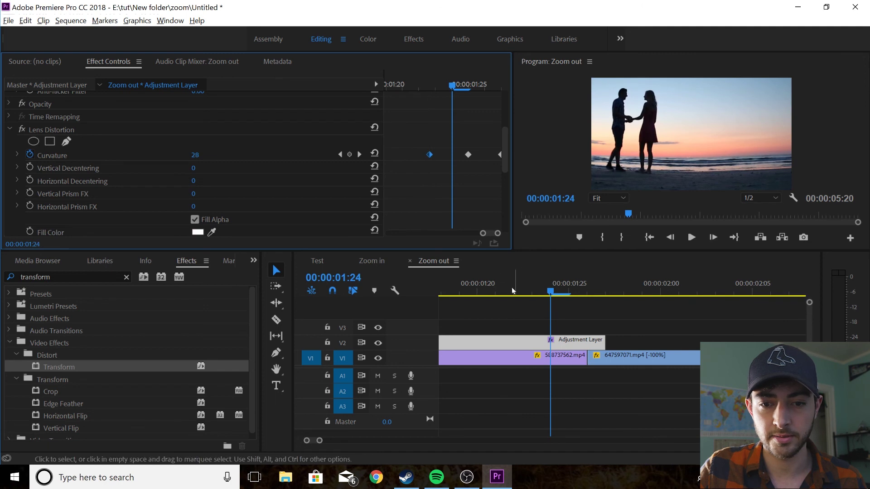
{"action": "left_click_drag", "start_coordinate": [512, 287], "coordinate": [490, 283]}
{"action": "key", "text": "space"}
{"action": "key", "text": "space"}
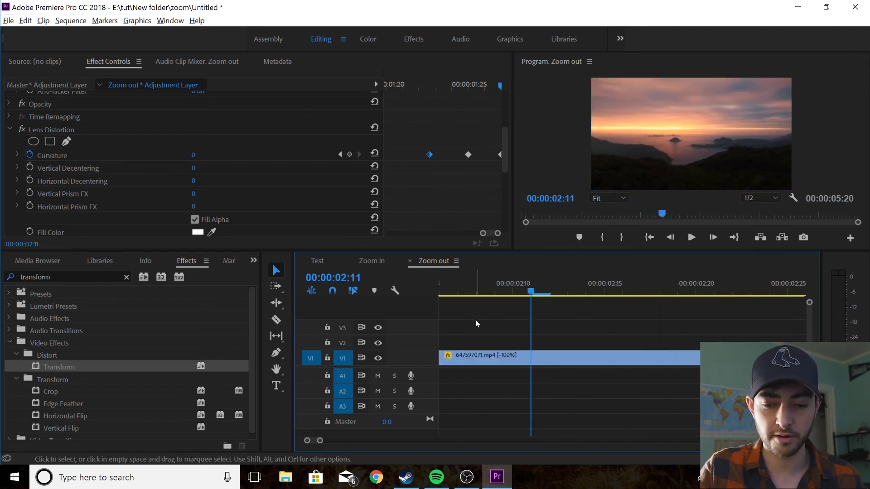